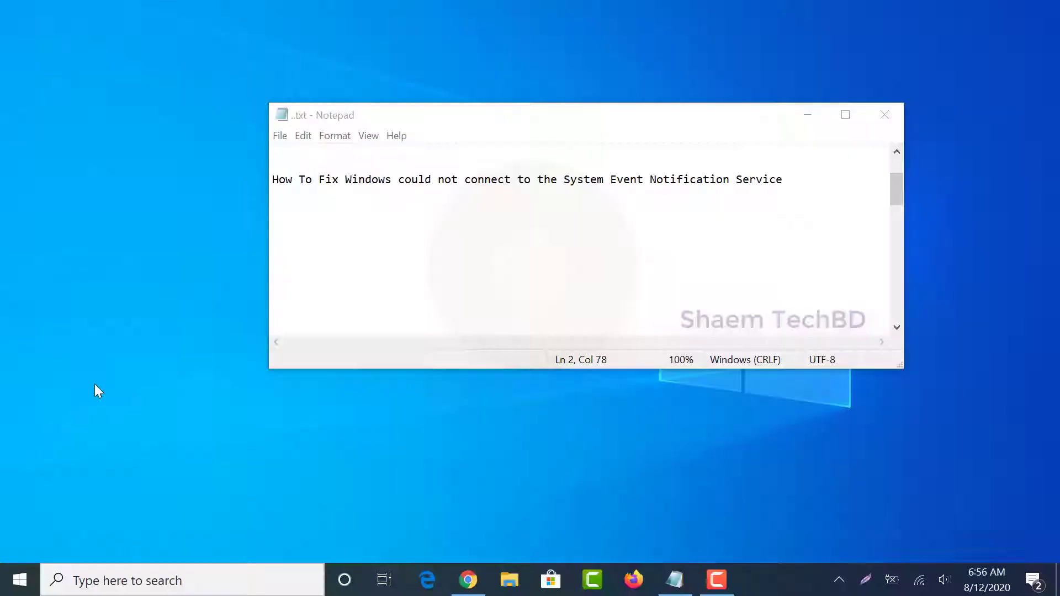
Find the Run app through Windows Search and launch services.msc from it
click(120, 581)
text(ru)
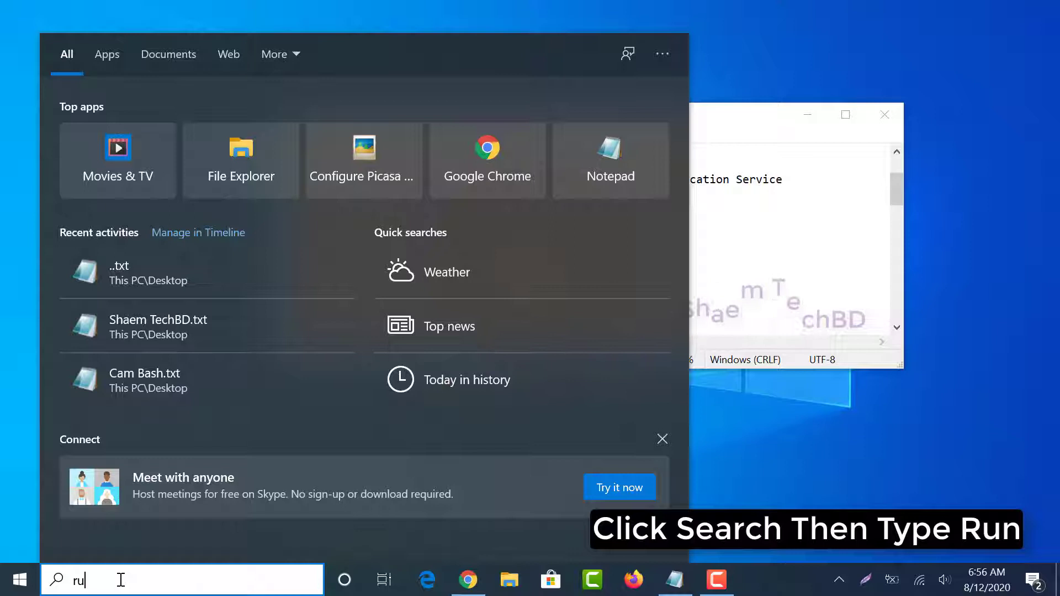
text(n)
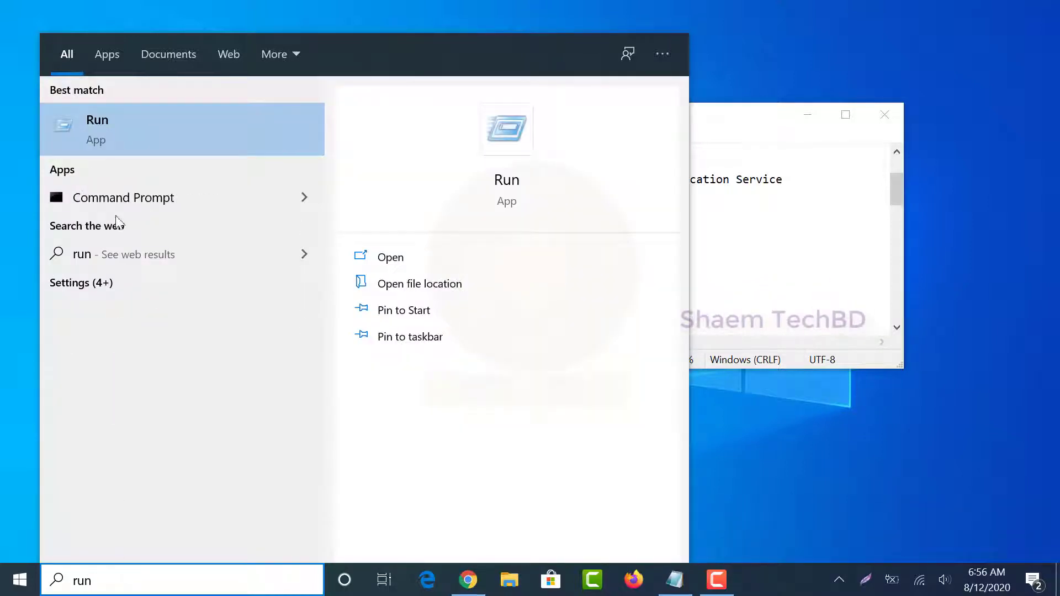
click(112, 124)
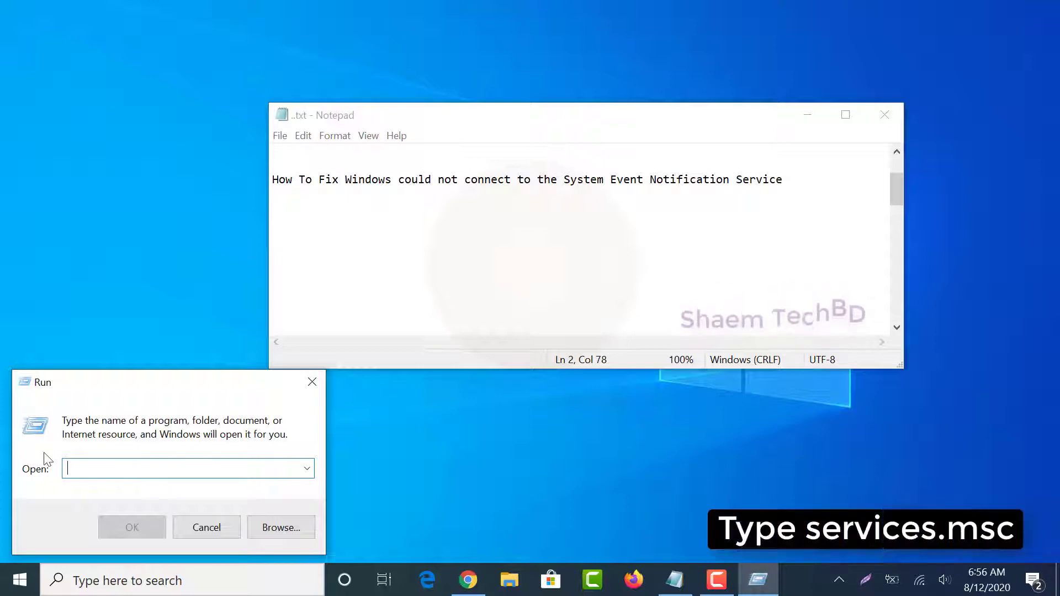
text(services.ms)
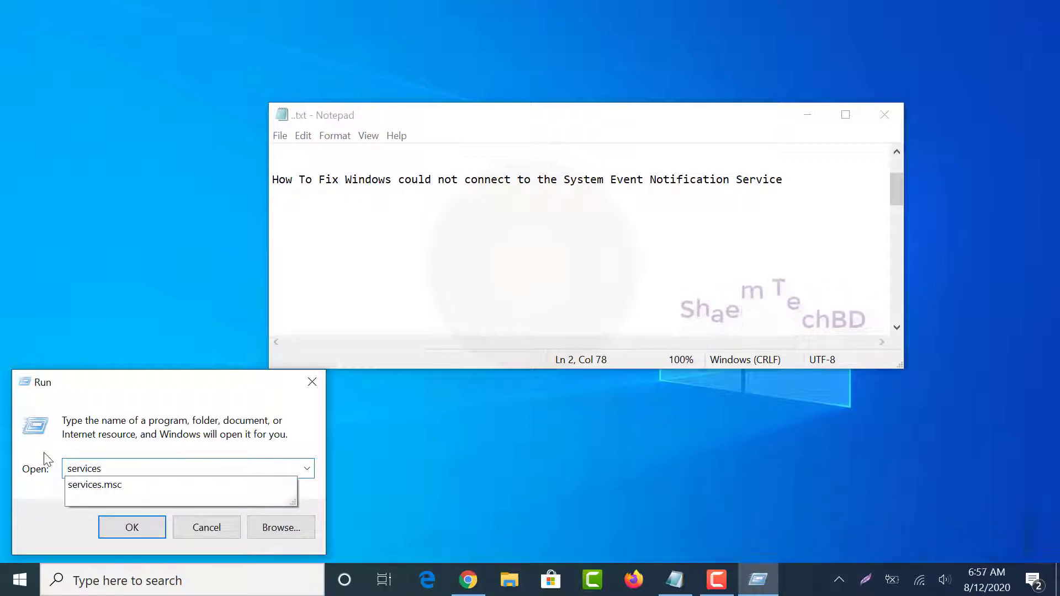
text(c)
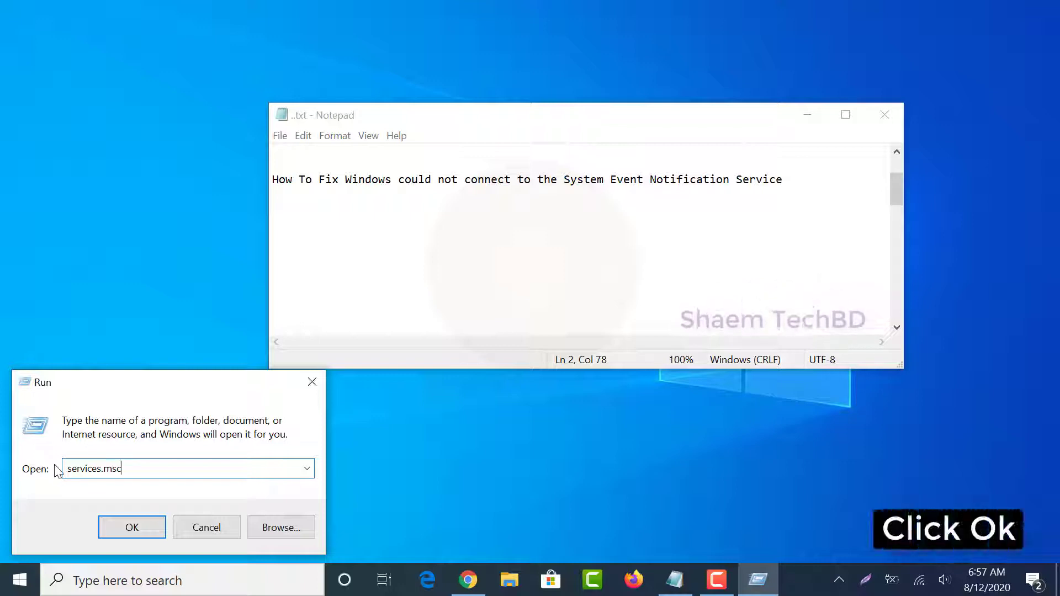
click(132, 527)
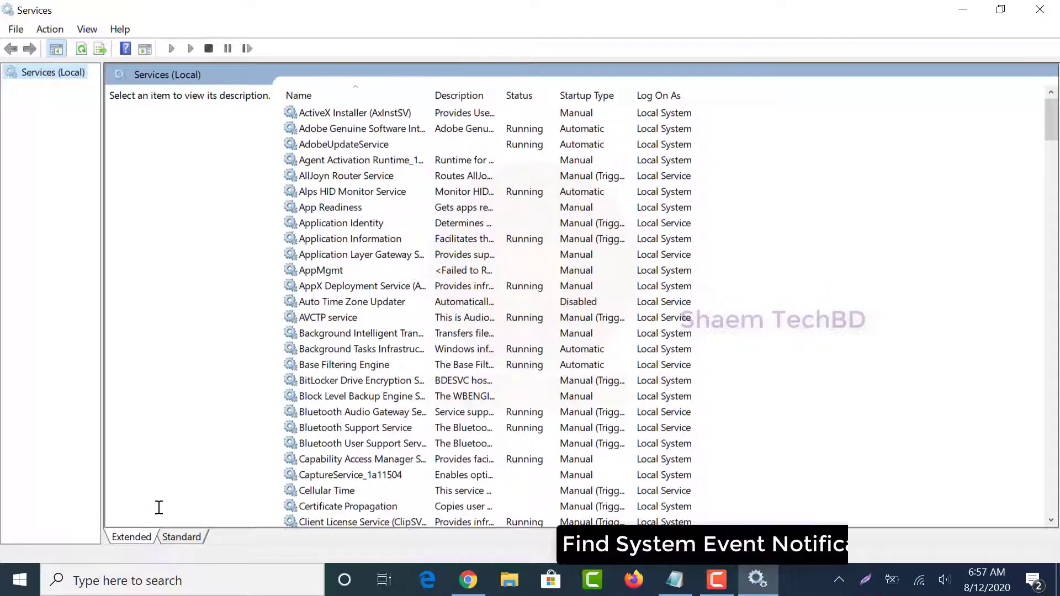
drag(1054, 125, 1052, 385)
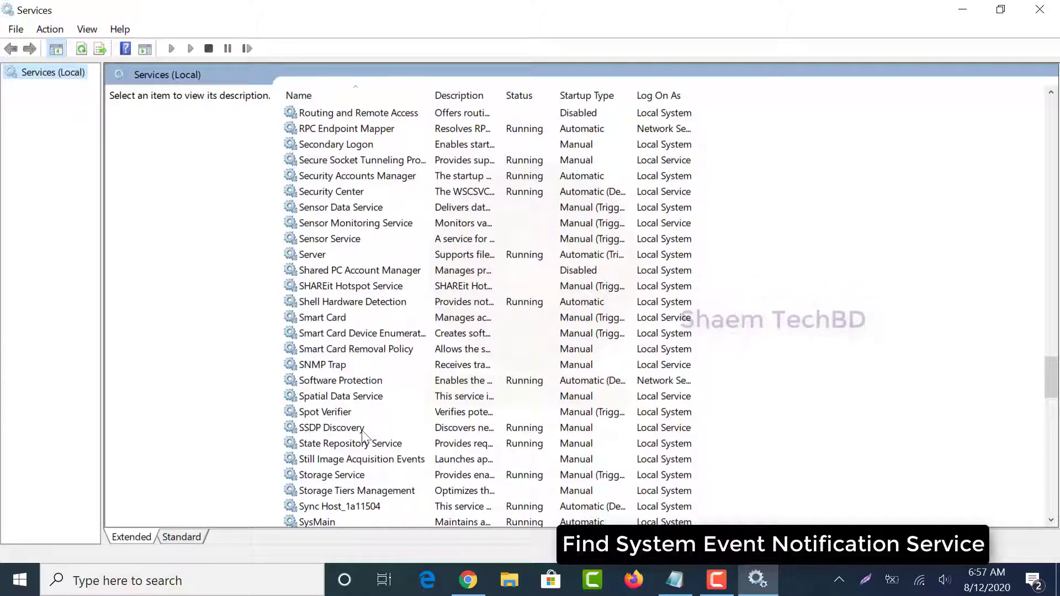
scroll(365, 433, down, 1)
scroll(362, 464, down, 1)
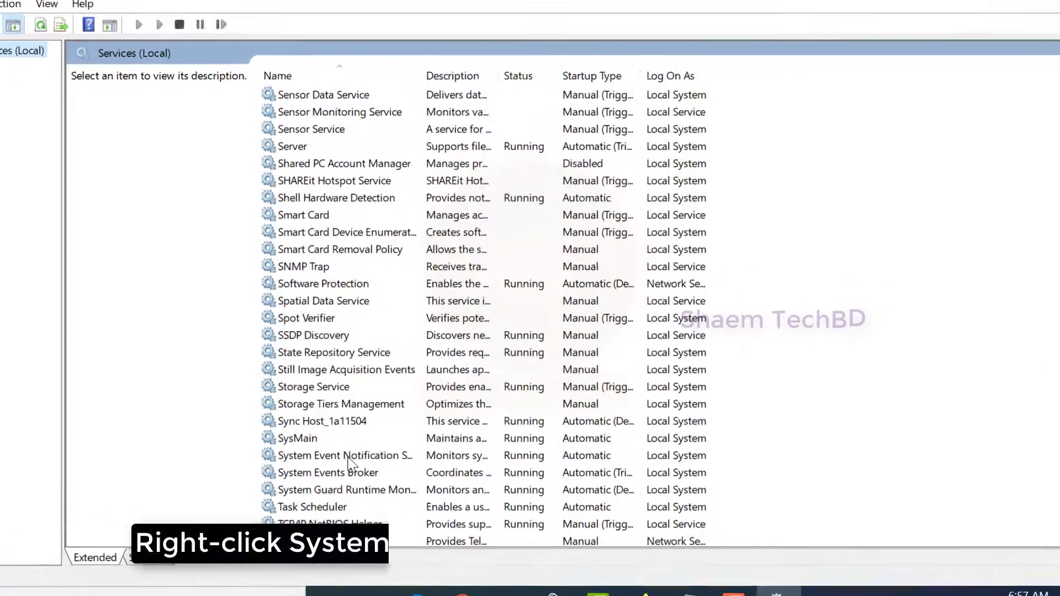
Select System Event Notification Service in the services list to display its description
click(358, 441)
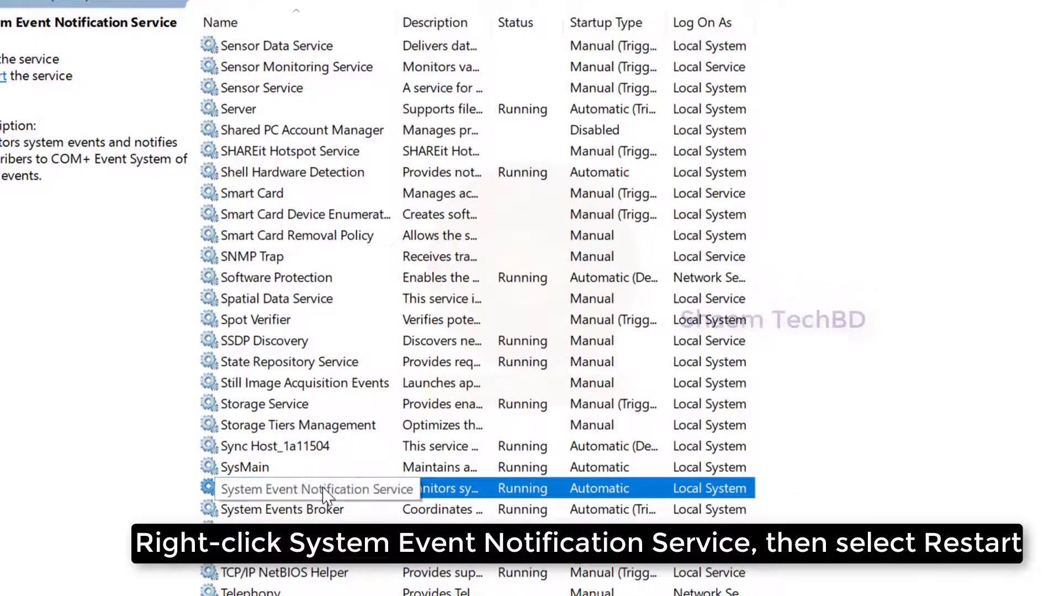
Restart System Event Notification Service, approving the restart of Intel HD Graphics Control Panel Service too
right_click(325, 493)
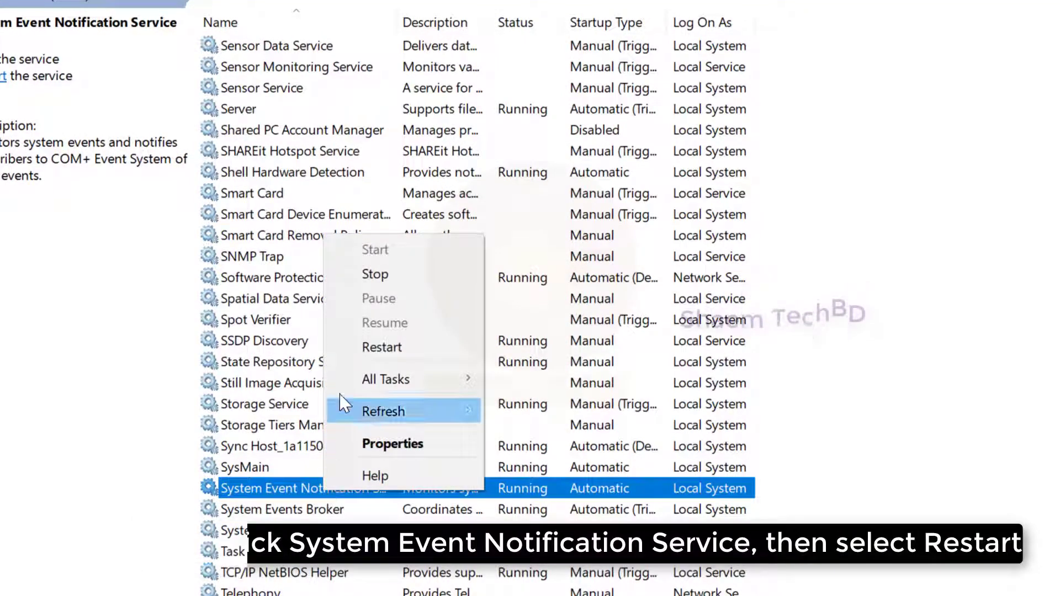
click(382, 347)
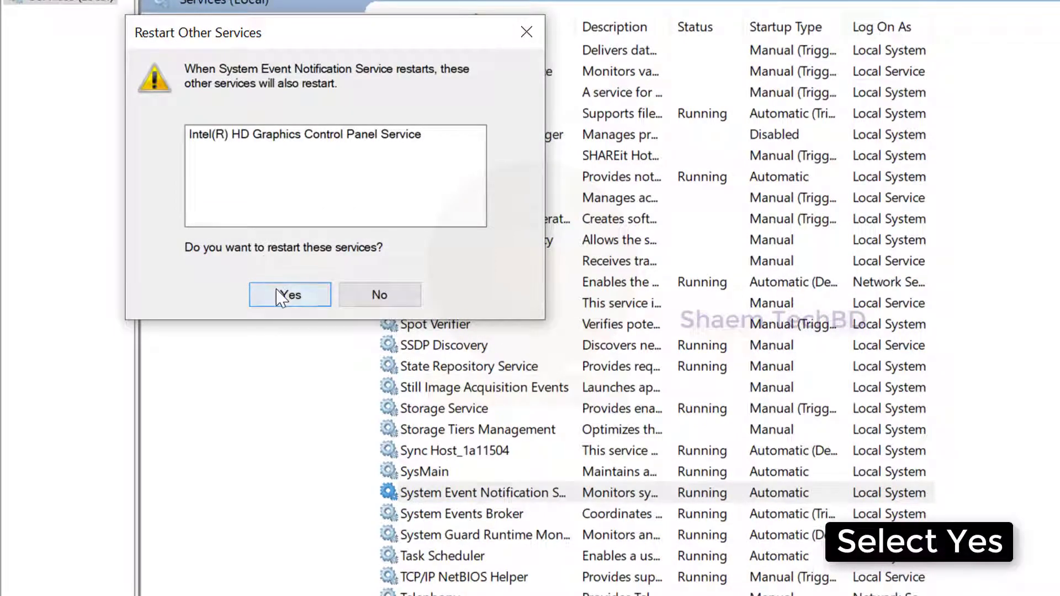
click(282, 296)
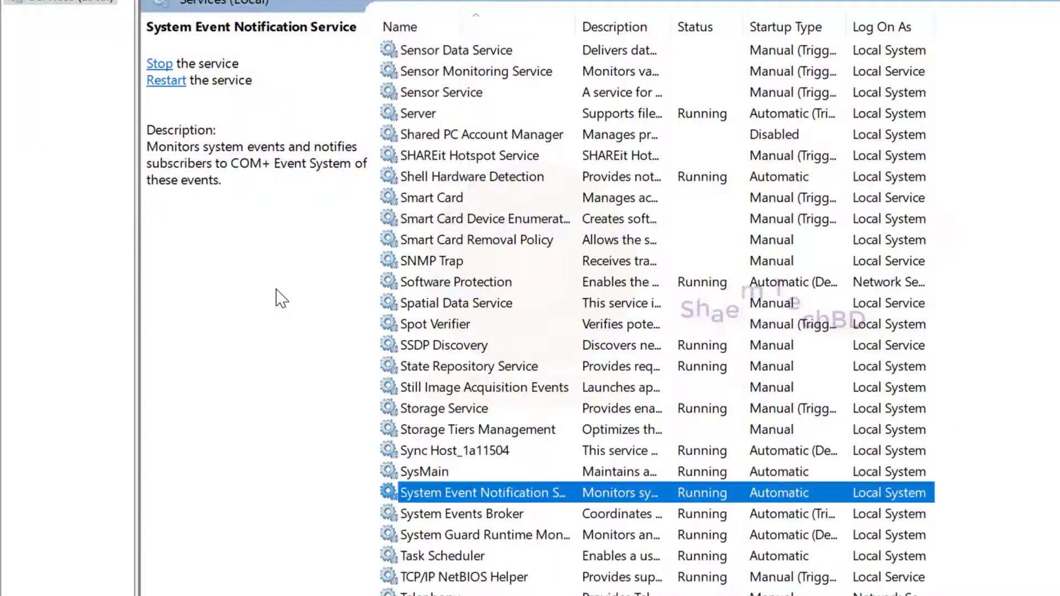
Set System Event Notification Service's startup type to Automatic, apply it and close Properties
right_click(485, 495)
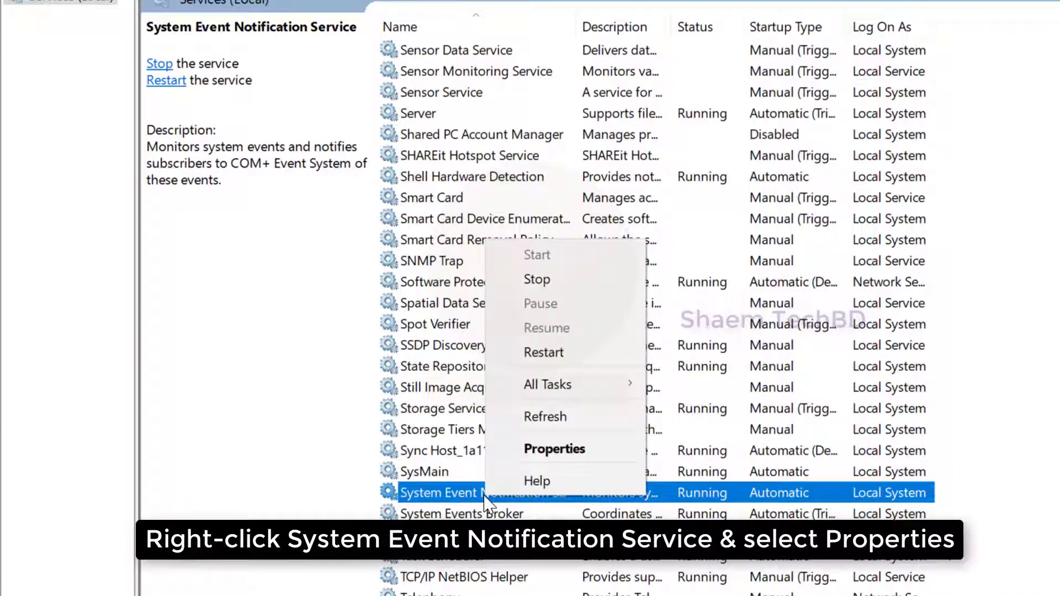
click(554, 449)
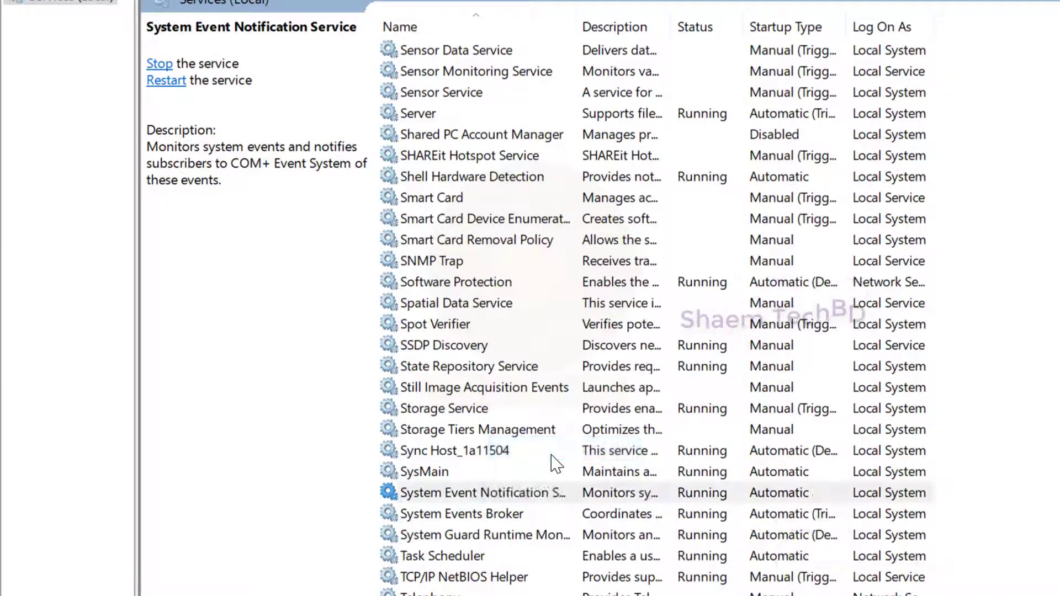
click(642, 262)
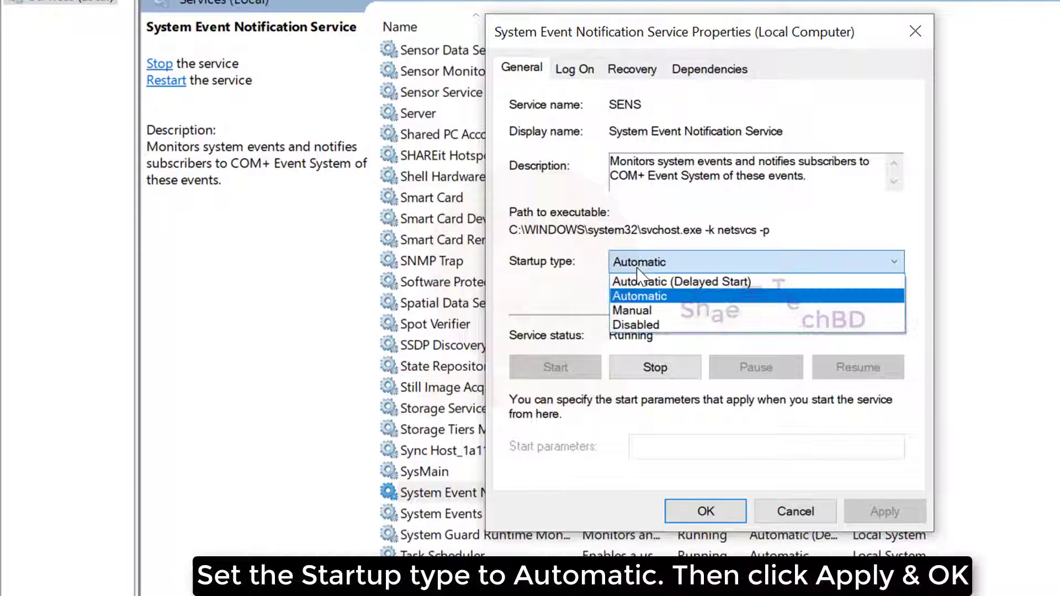
click(640, 295)
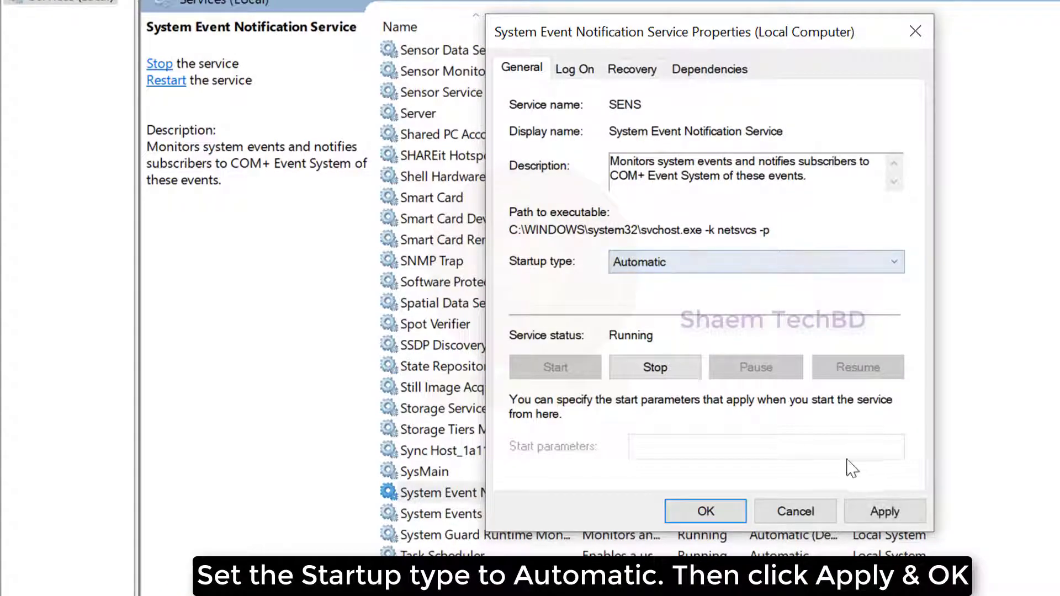
click(885, 512)
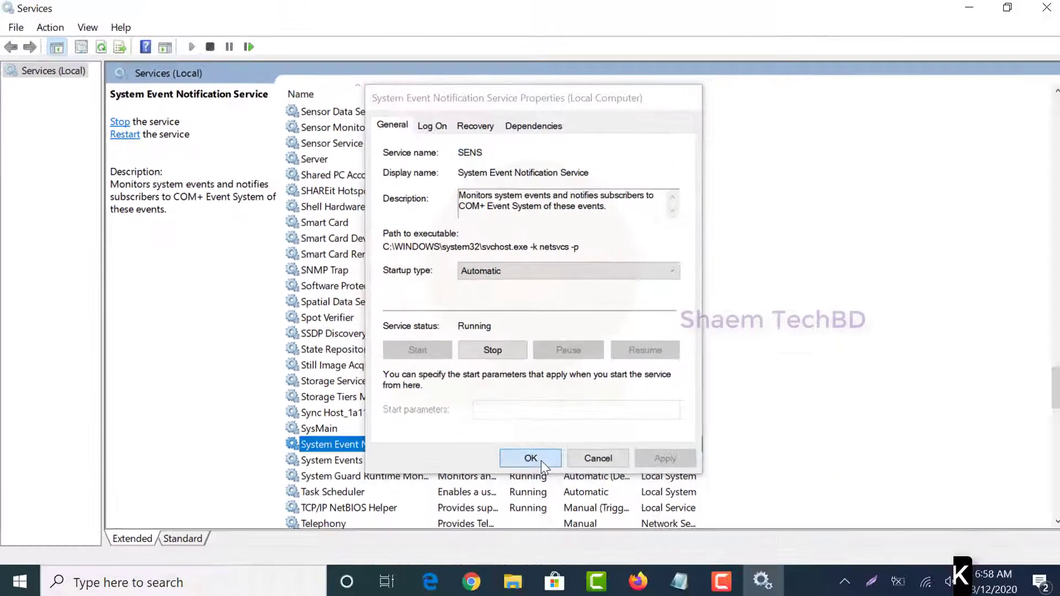
click(535, 457)
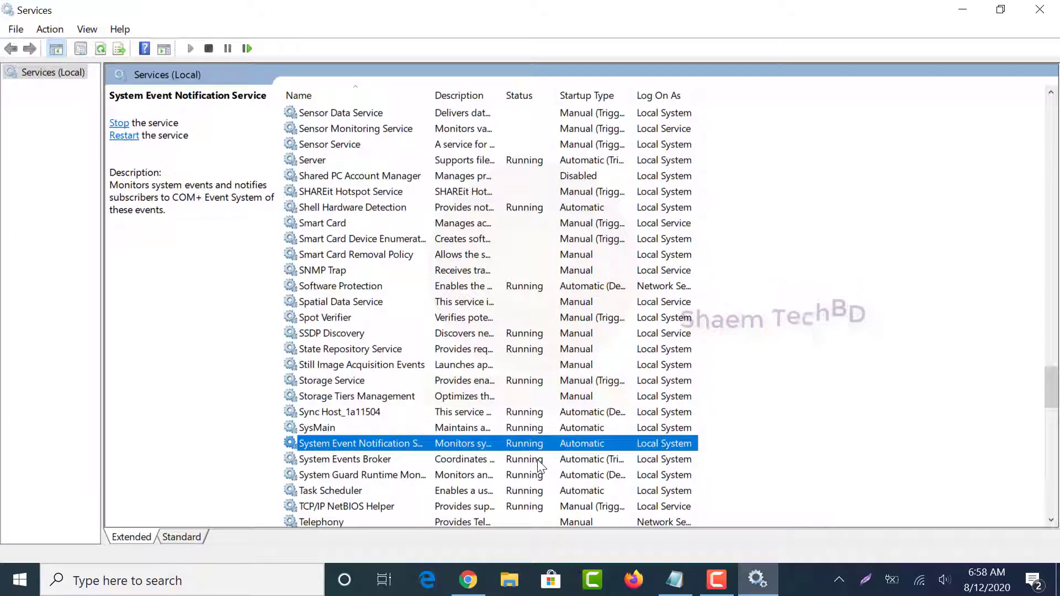
Close Services and run Command Prompt as administrator from a 'cmd' search
click(1042, 10)
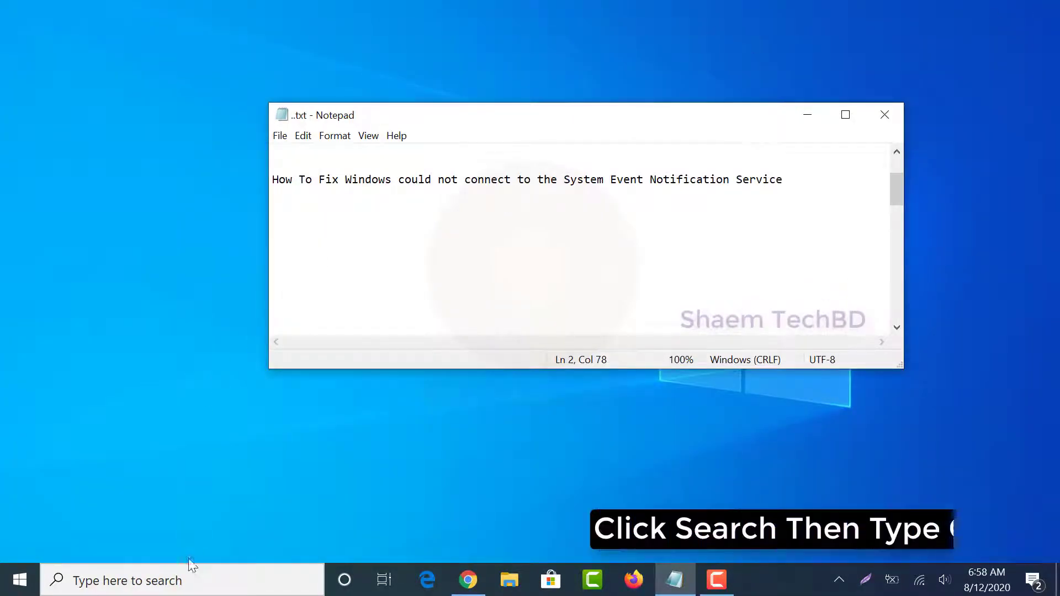
click(187, 579)
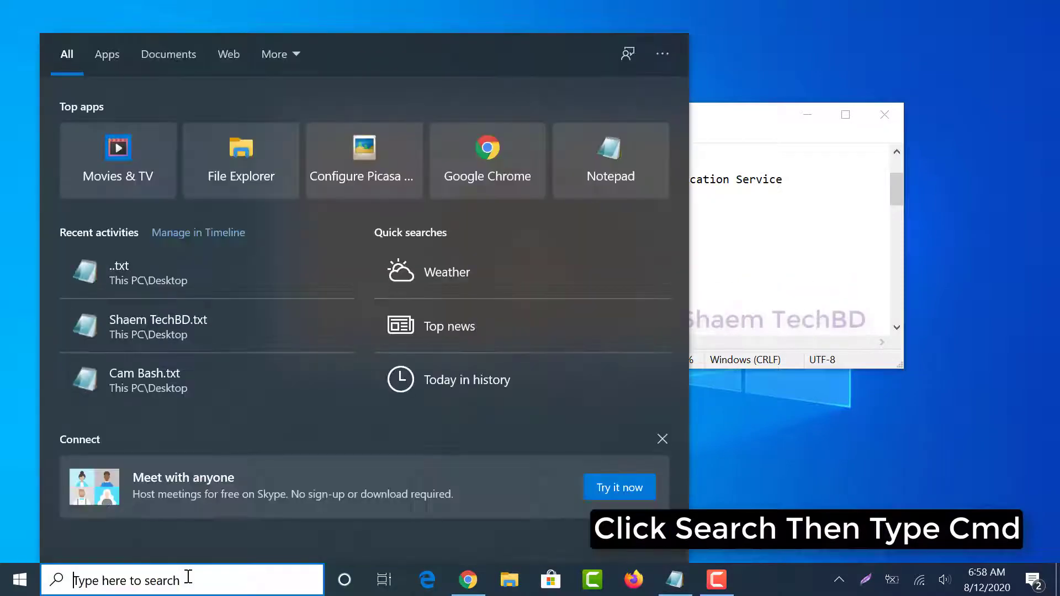
text(cmd)
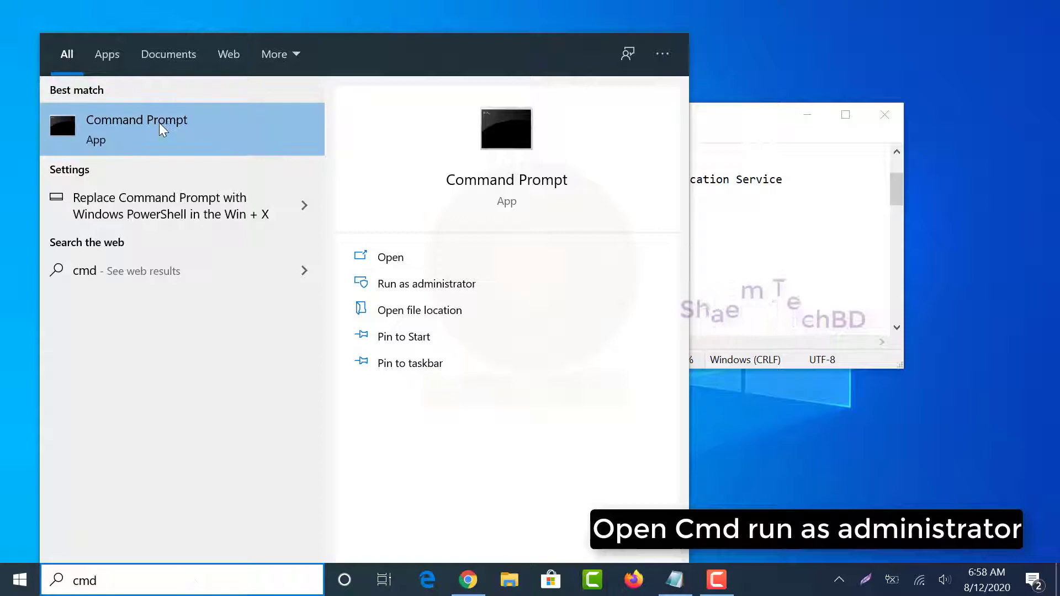
right_click(163, 129)
click(196, 142)
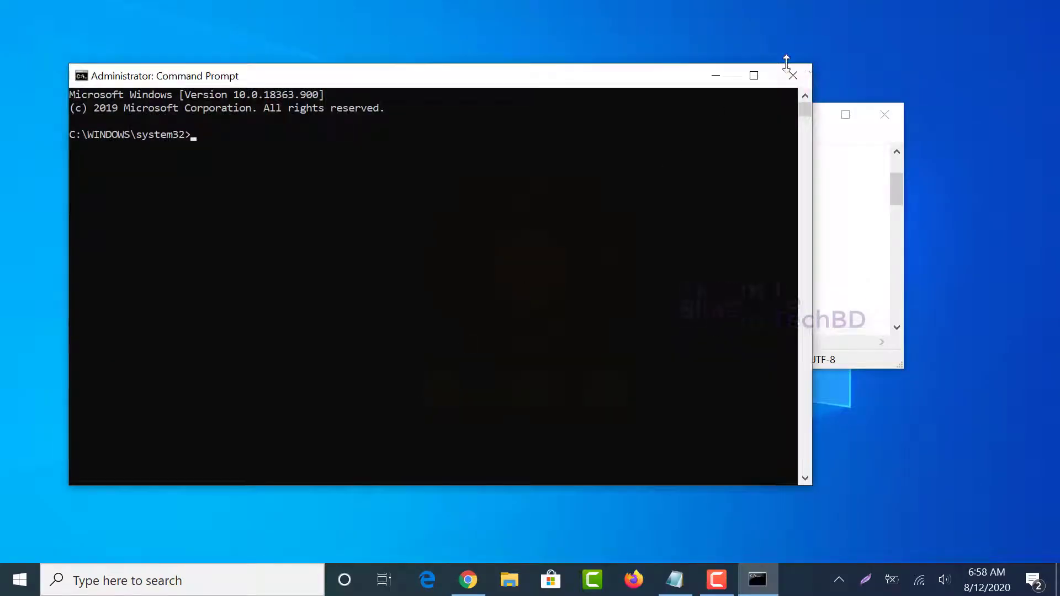
Maximize the administrator Command Prompt window
click(755, 75)
text(netsh winsock reset)
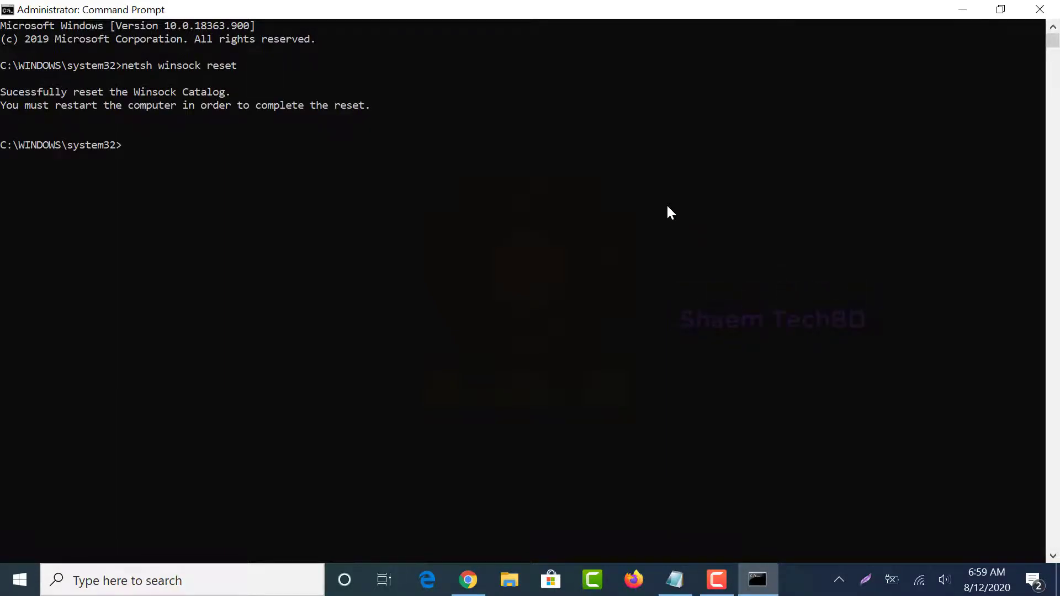
Close the command window and open Control Panel from a 'control Panel' search
click(1042, 9)
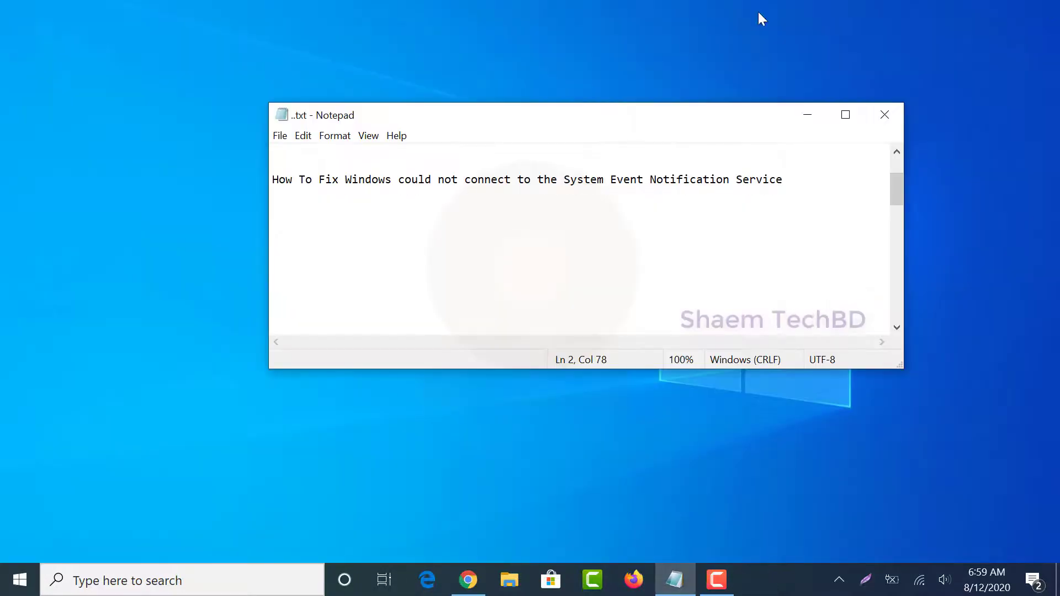
click(121, 581)
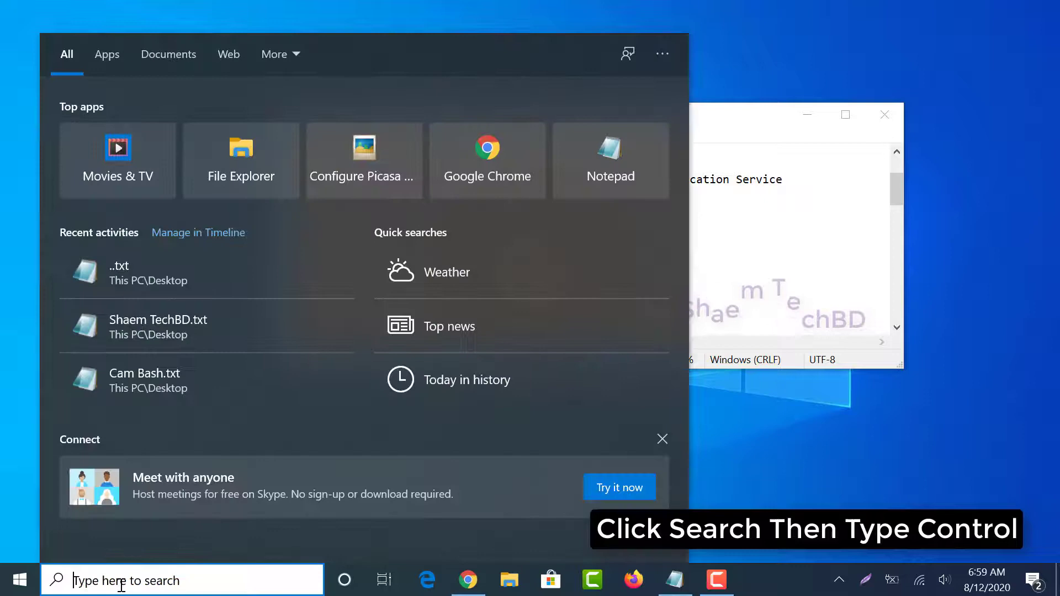
text(control)
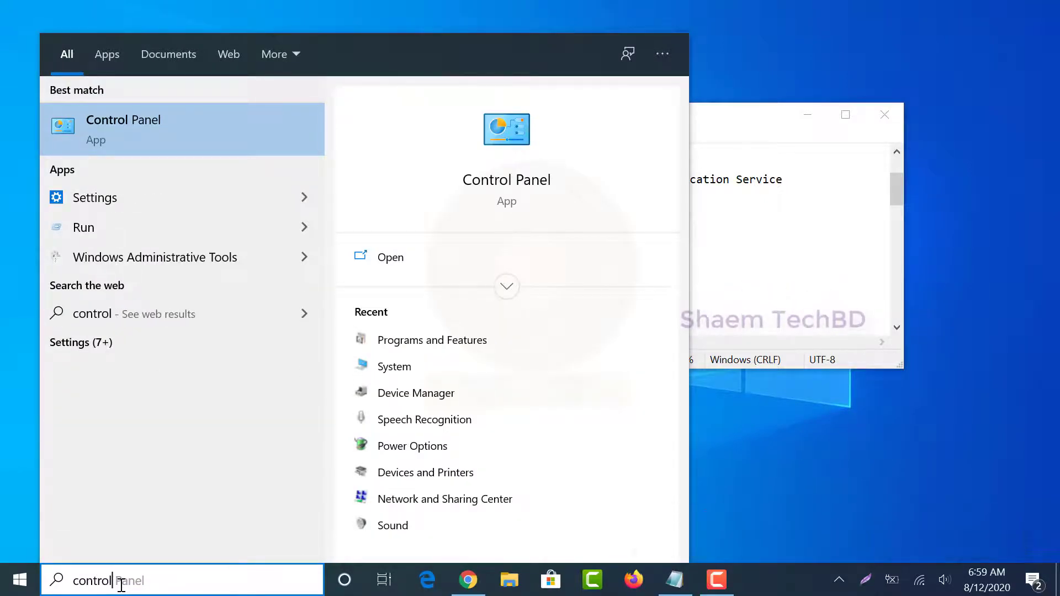
text( Panel)
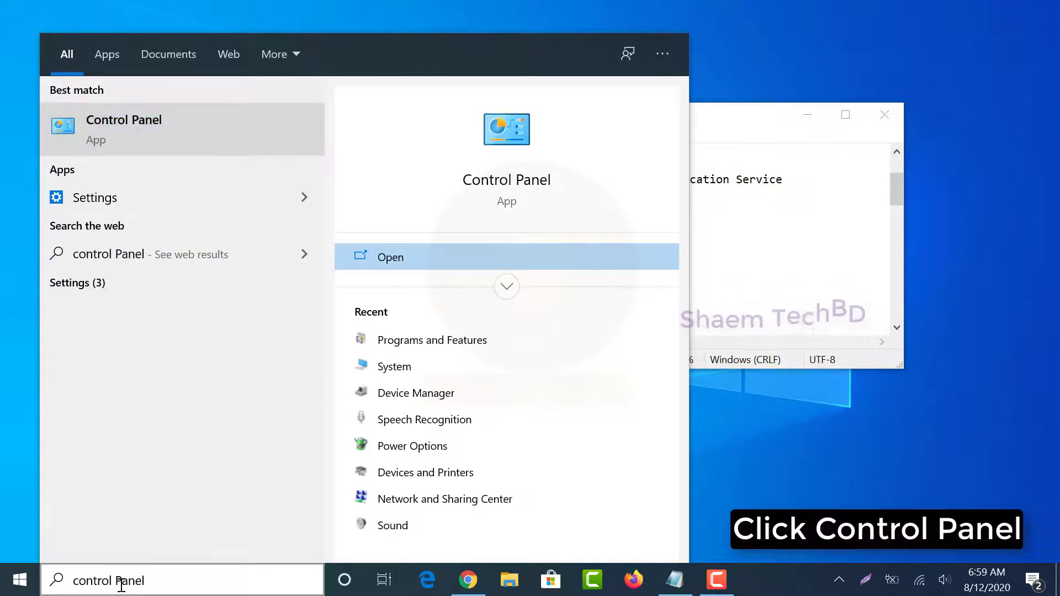
click(143, 120)
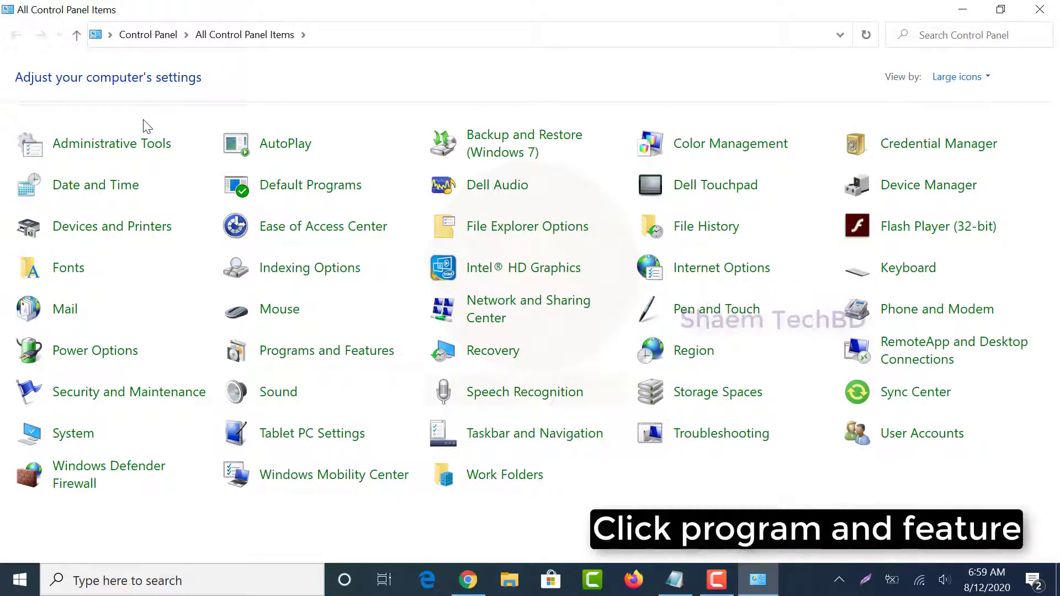
Open Programs and Features from All Control Panel Items
click(330, 358)
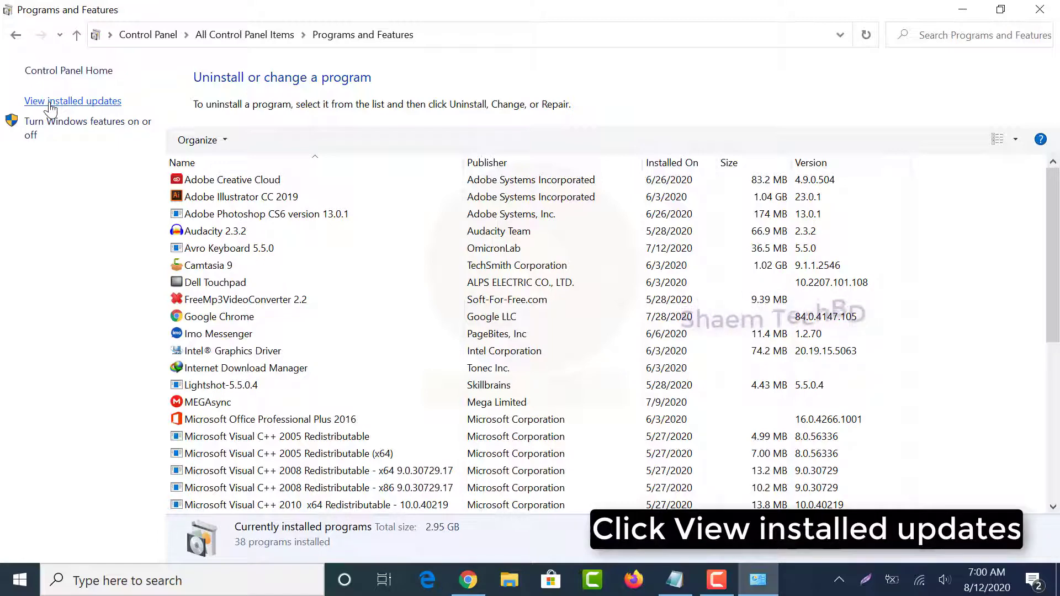
Show installed updates, bring up Uninstall for an Excel 2016 security update, then close the window
click(51, 103)
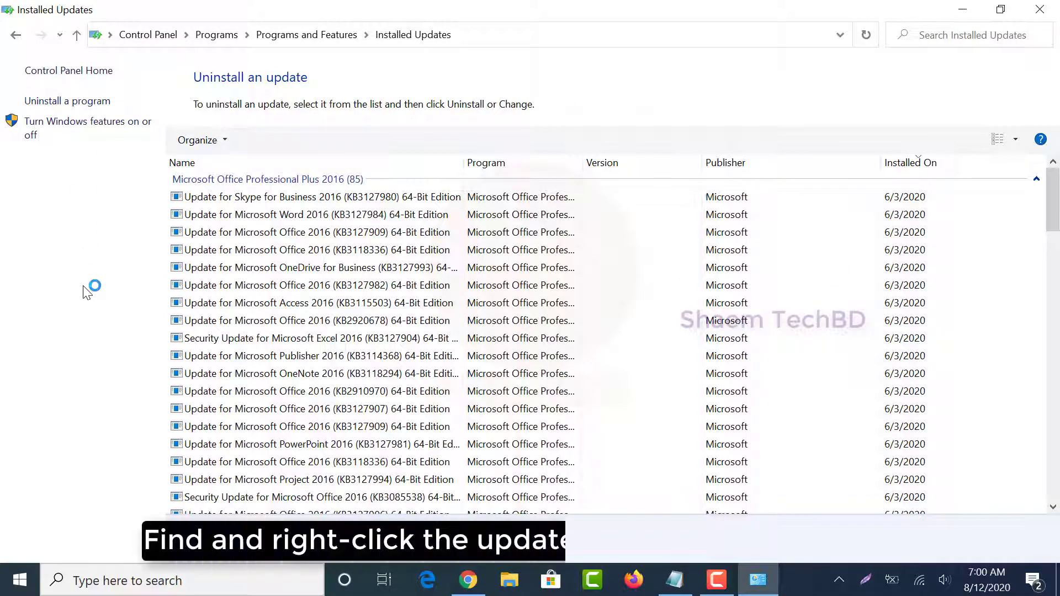
drag(1052, 203, 1055, 319)
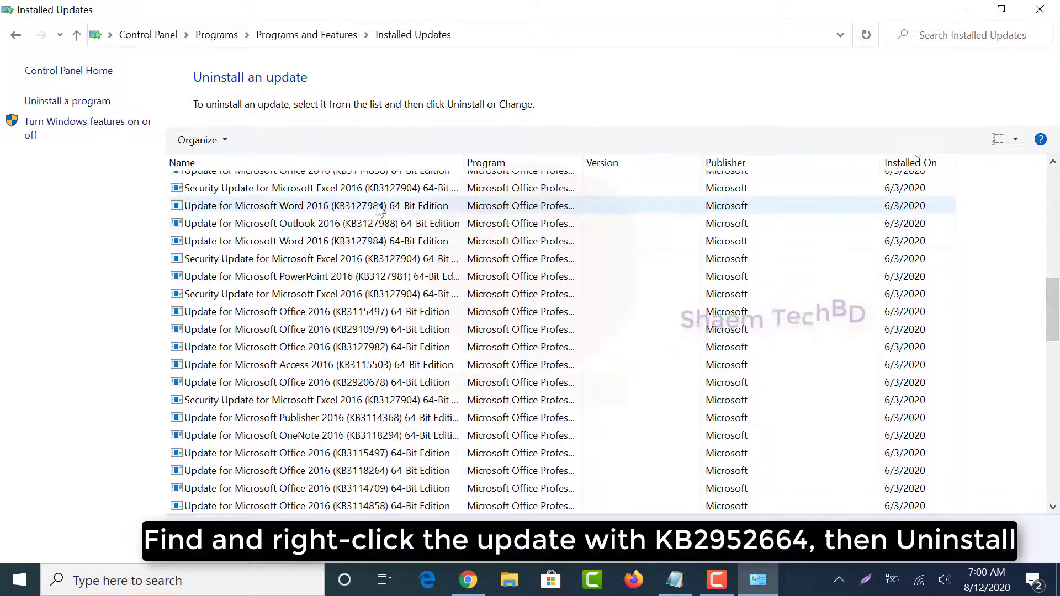
right_click(315, 294)
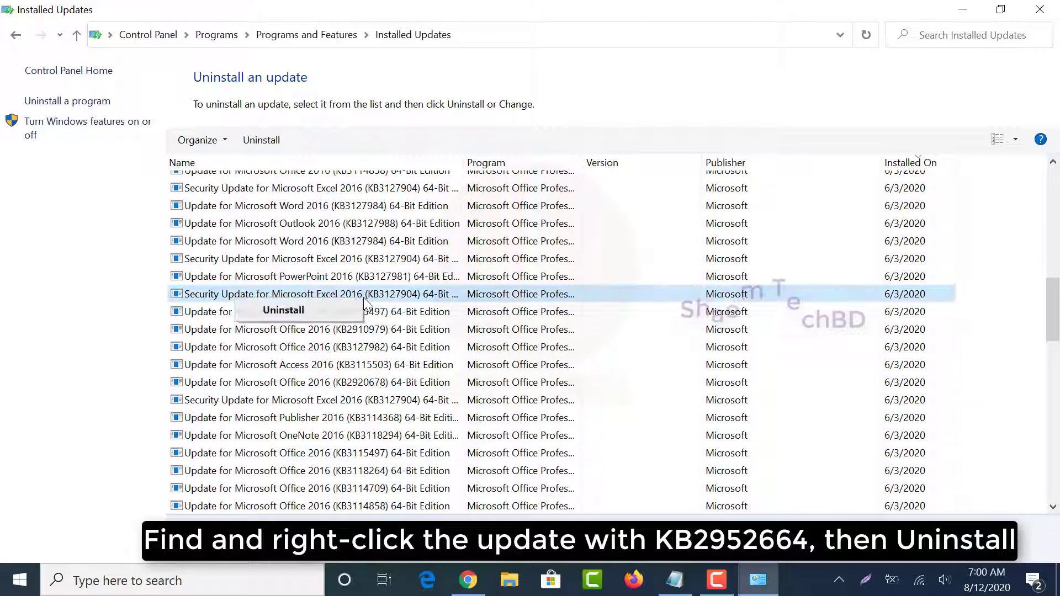
click(1040, 10)
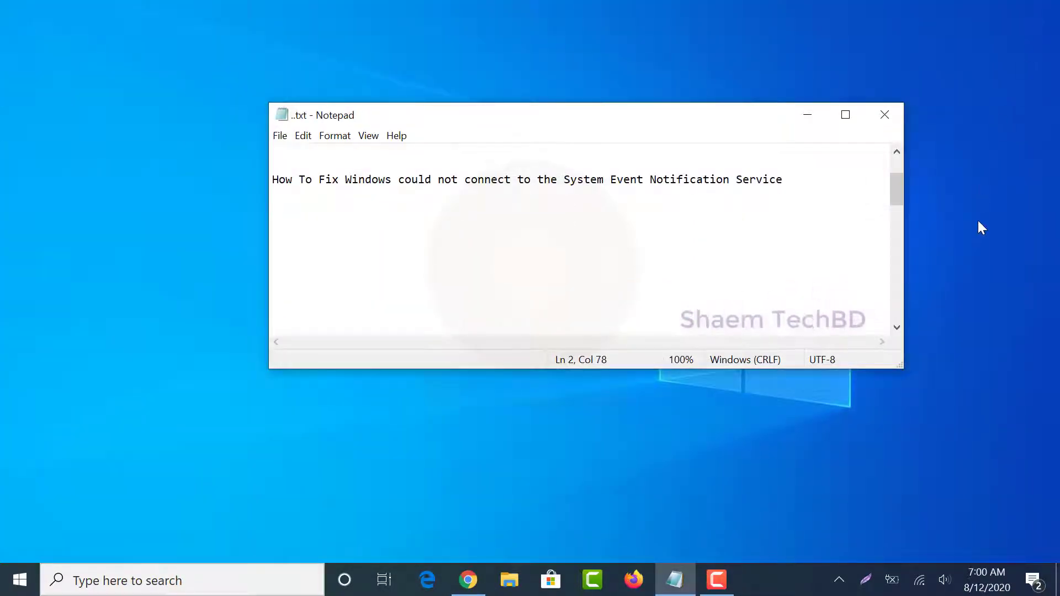